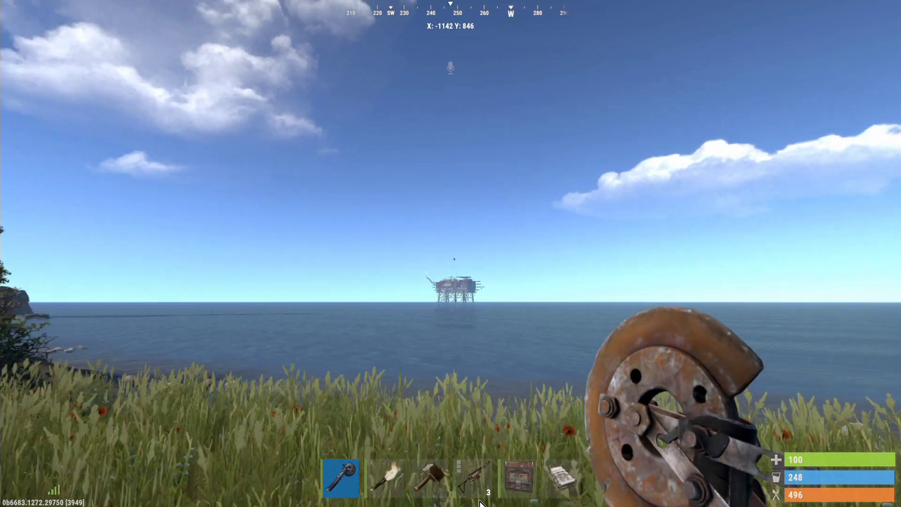
Walk around the lighthouse coast in Rust, then switch to the GPORTAL Basic Settings page in Chrome.
mouse_move(479, 502)
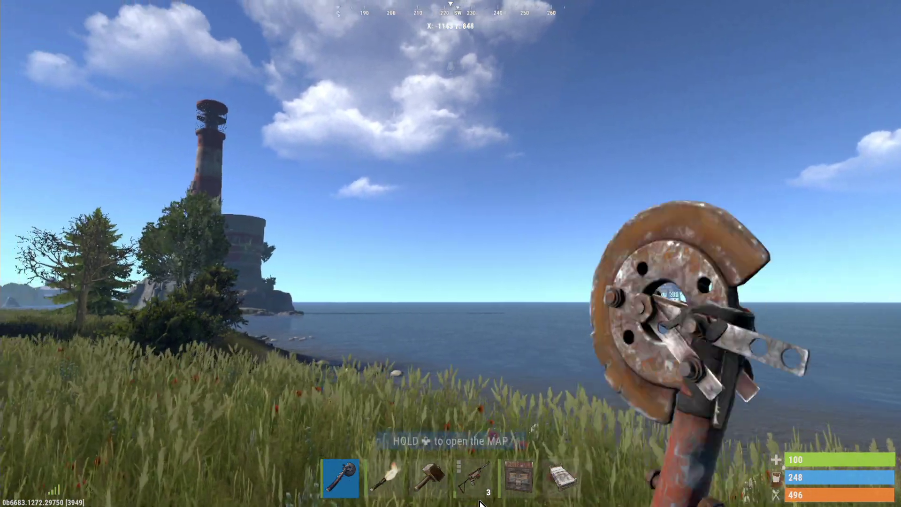
key(shift+w)
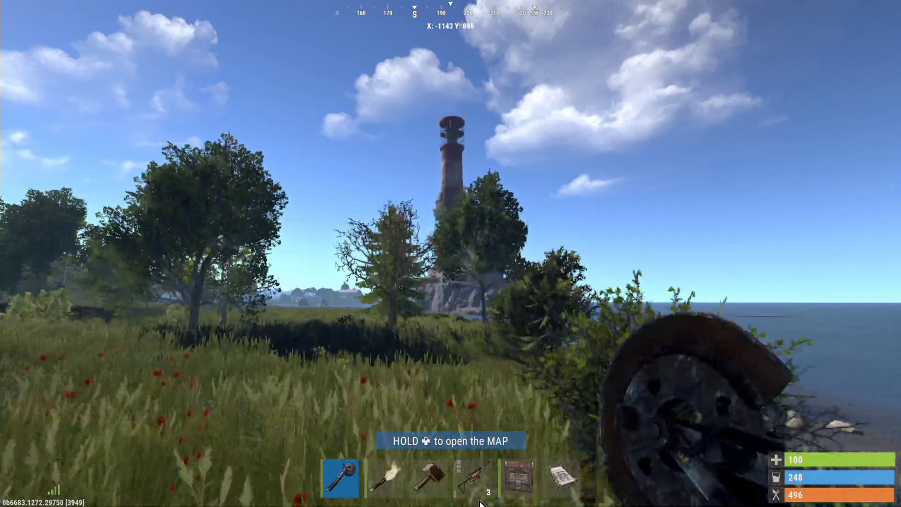
key(shift+w)
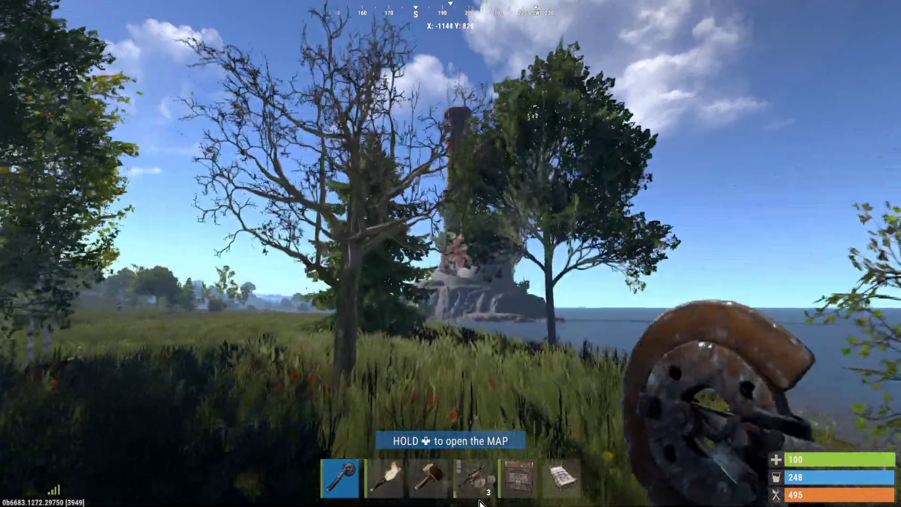
key(shift+w)
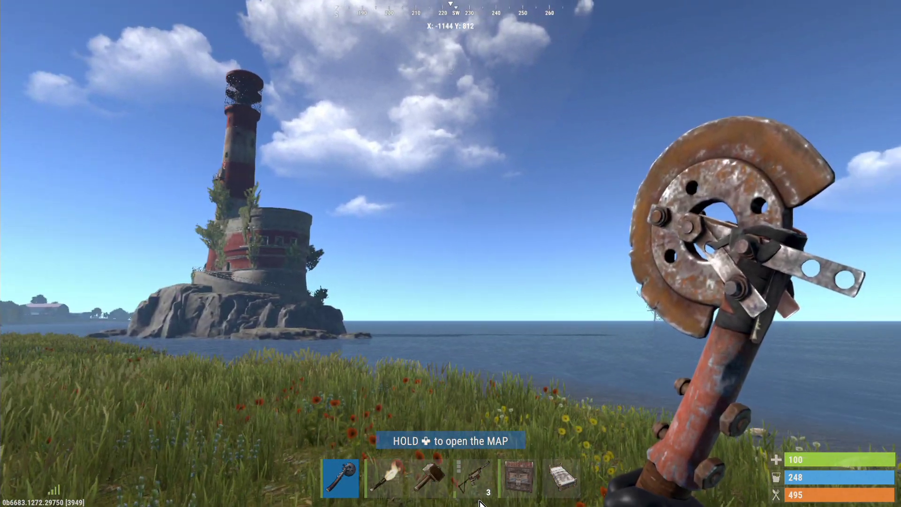
key(w)
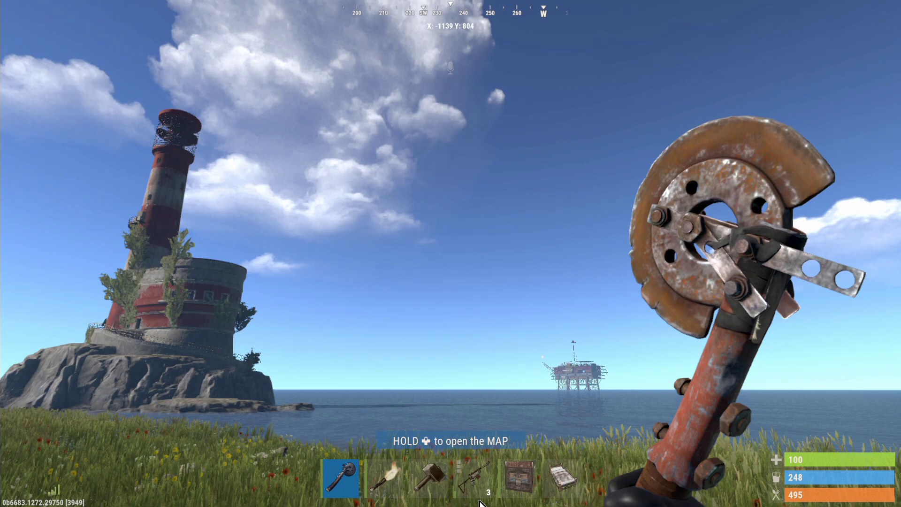
key(w)
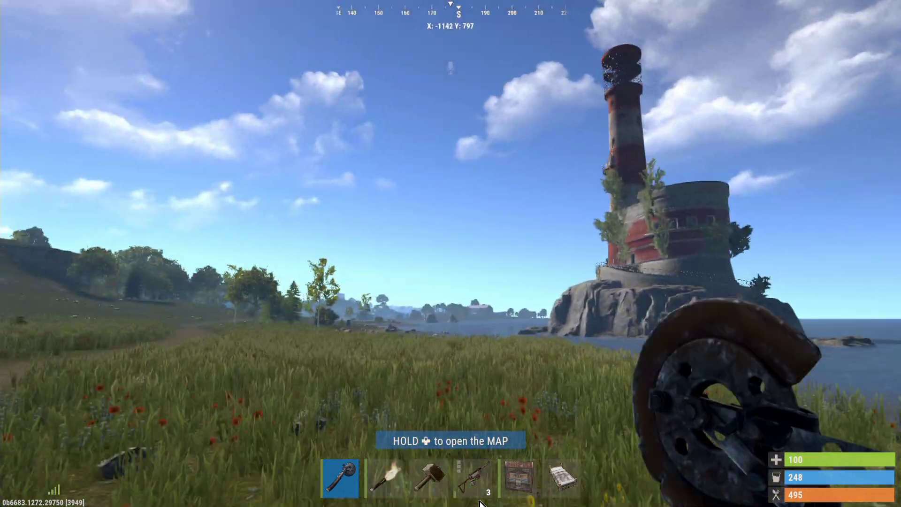
key(w)
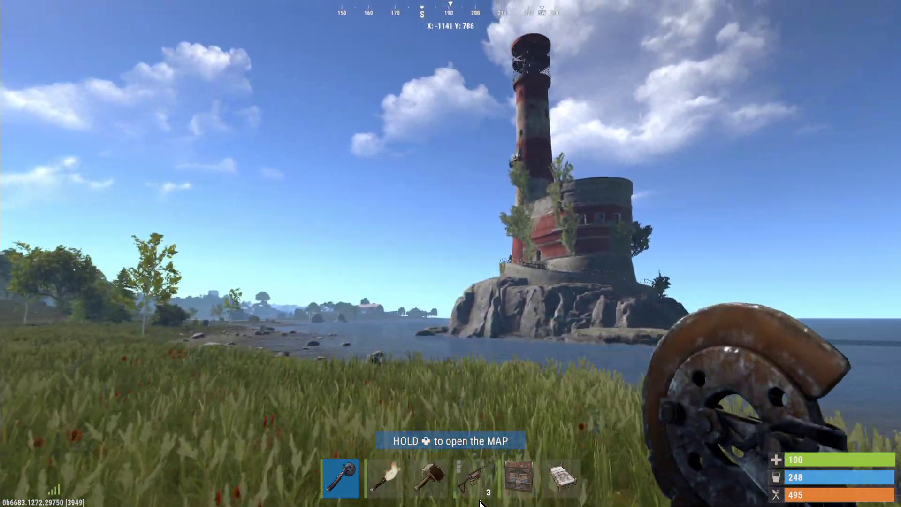
key(w)
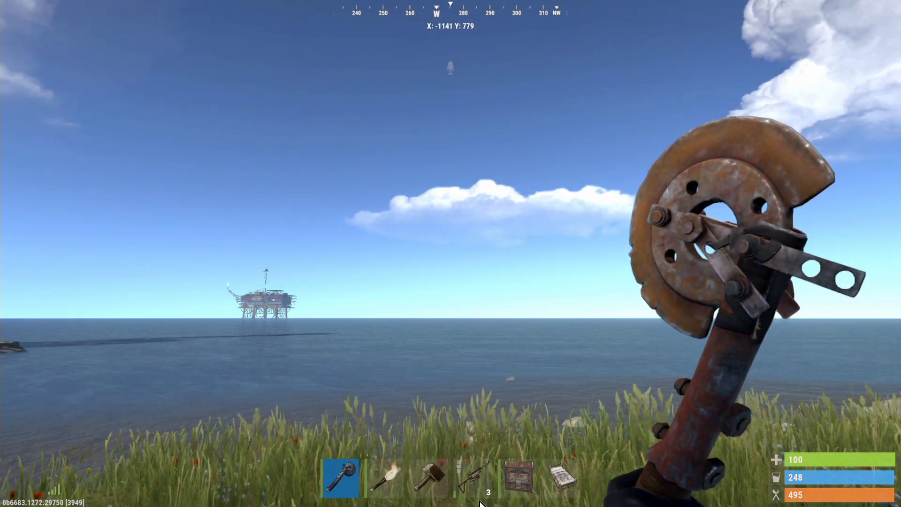
key(alt+Tab)
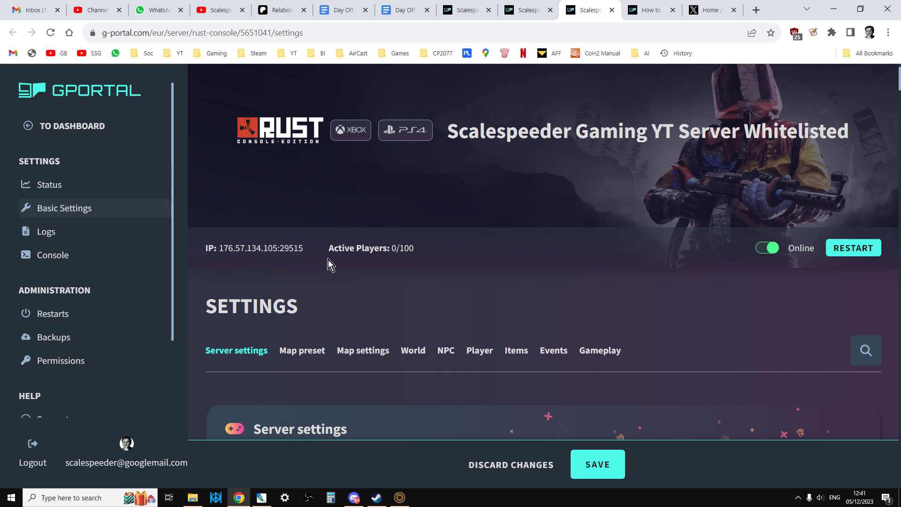
scroll(328, 261, down, 2)
scroll(332, 254, down, 4)
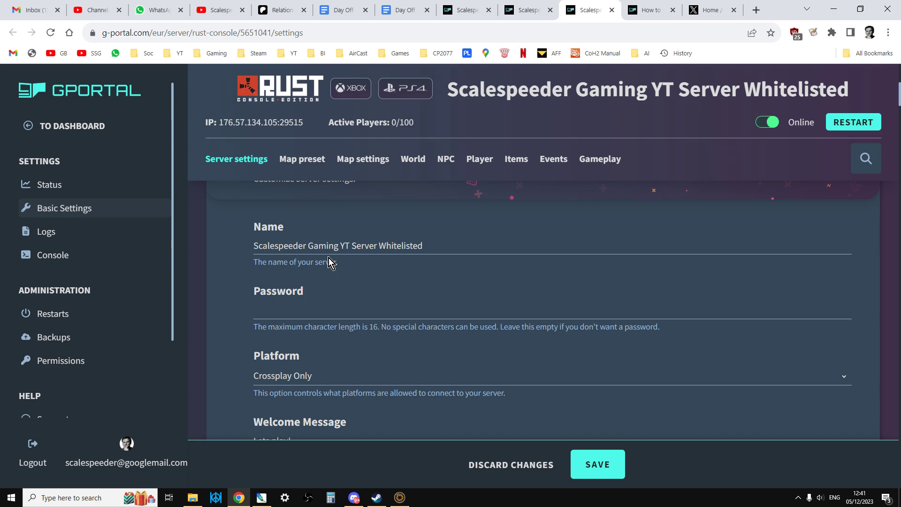
click(295, 292)
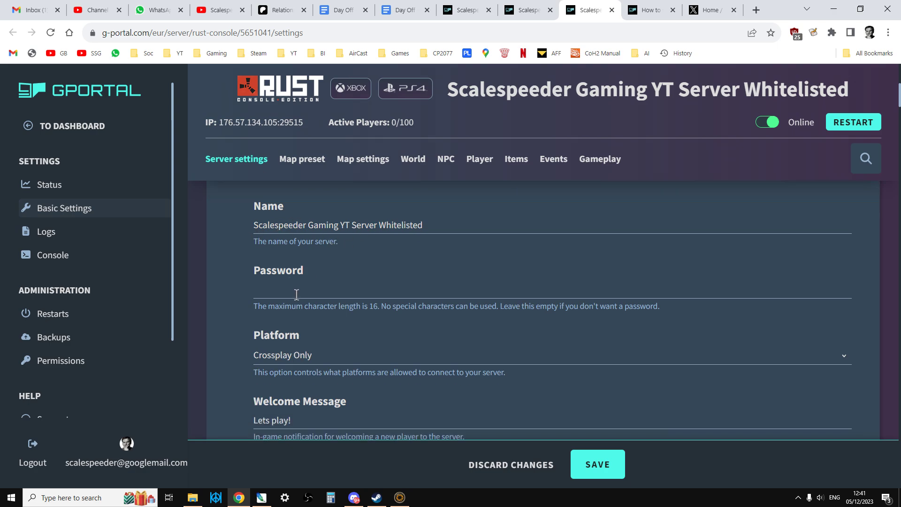
text(Fluberty)
key(BackSpace)
key(BackSpace)
key(BackSpace)
key(BackSpace)
key(BackSpace)
key(BackSpace)
key(BackSpace)
key(BackSpace)
scroll(470, 327, down, 5)
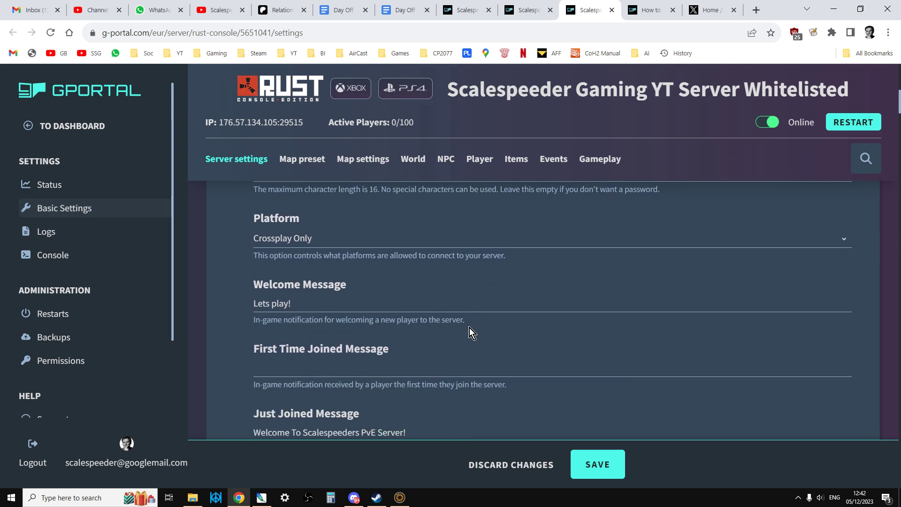
scroll(470, 323, down, 6)
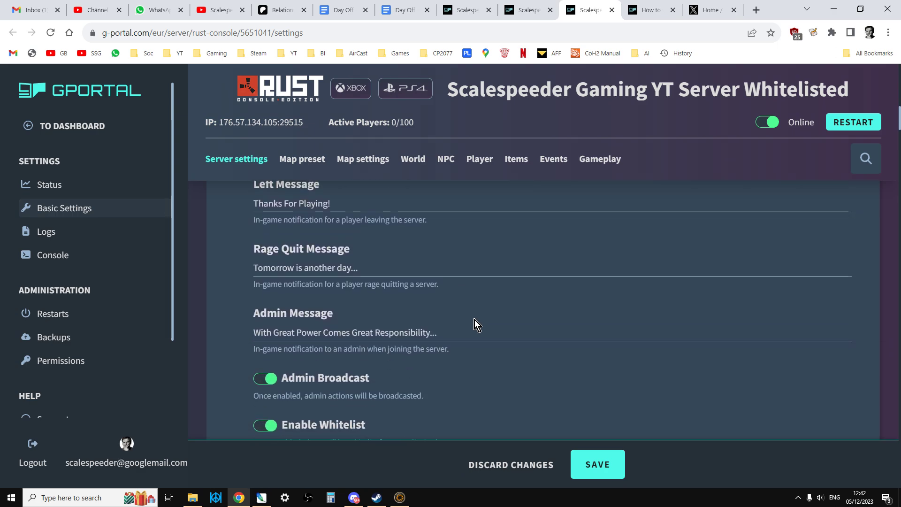
scroll(475, 320, down, 1)
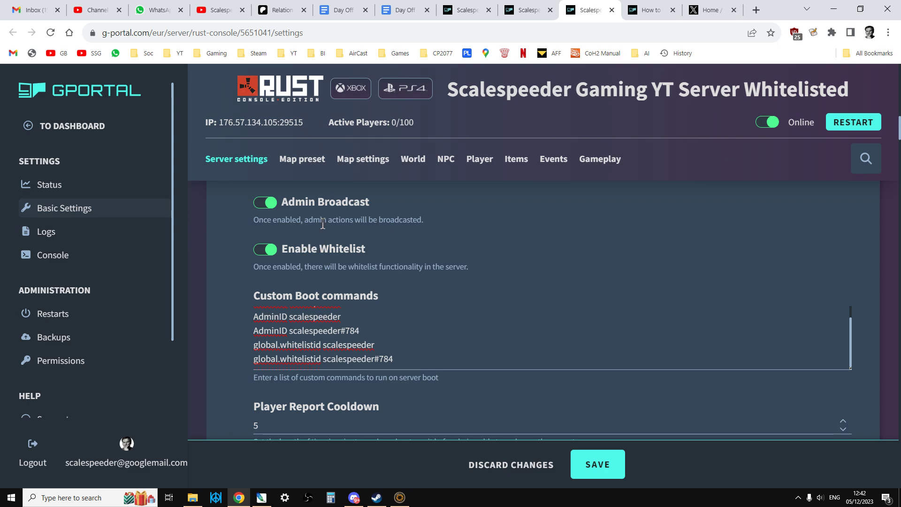
scroll(392, 263, down, 2)
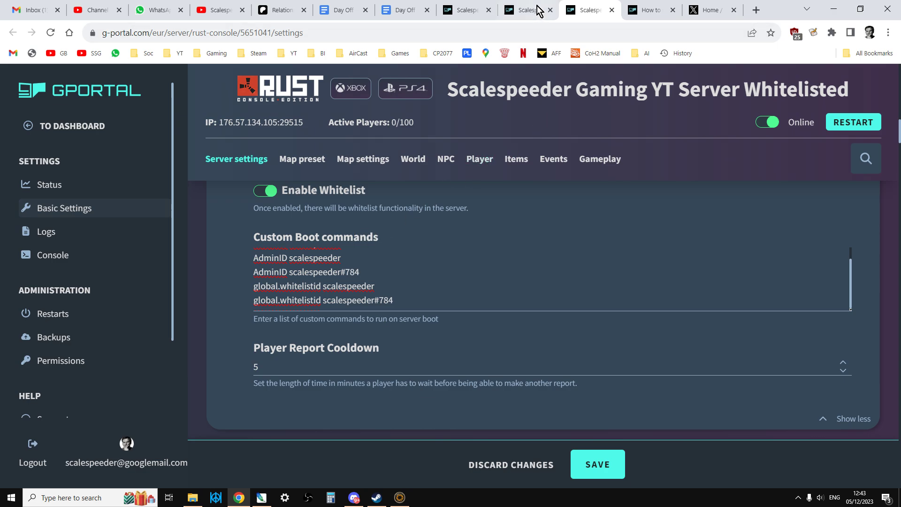
Visit the server console, then open the GPORTAL wiki guide on Rust Console whitelist setup.
click(539, 10)
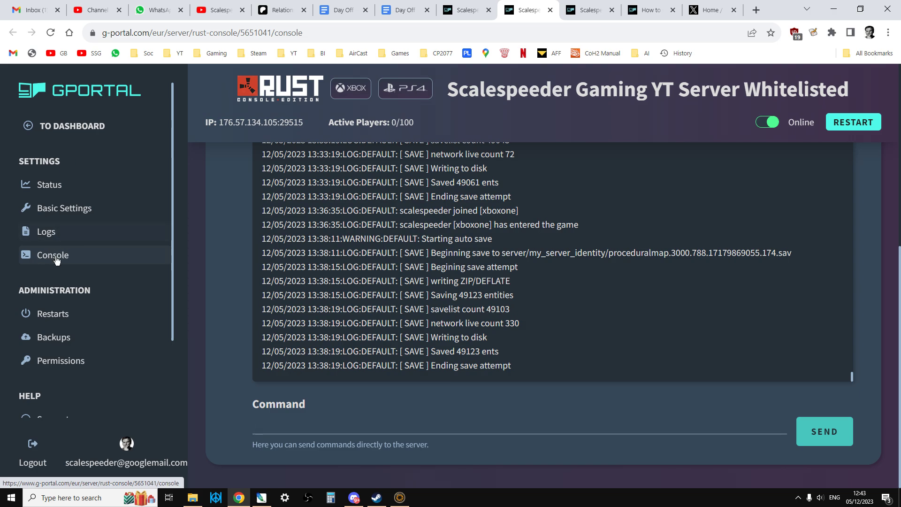
click(317, 428)
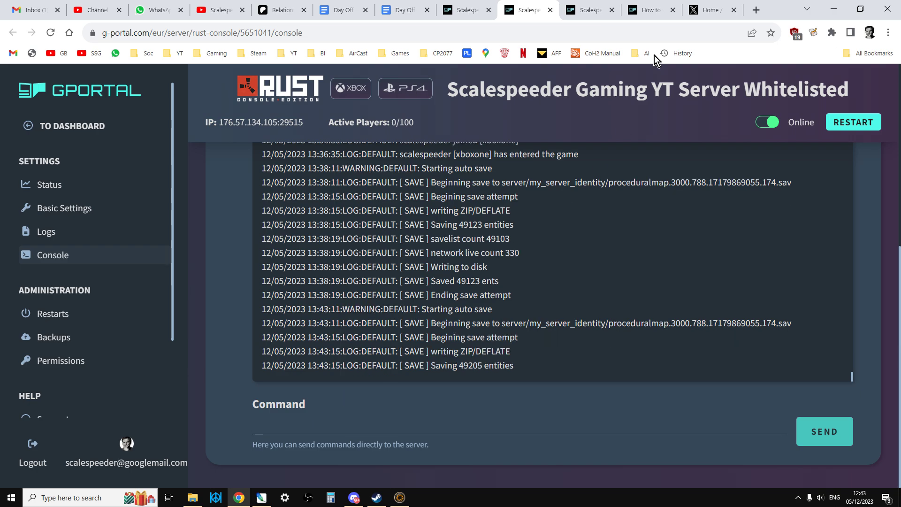
click(644, 16)
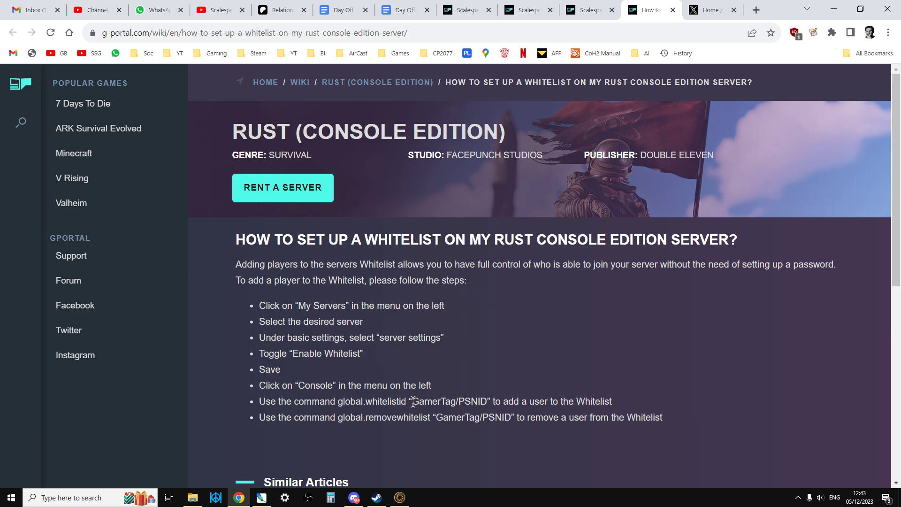
Copy the global.whitelistid "GamerTag/PSNID" command text from the wiki guide.
drag(338, 402, 486, 402)
click(463, 389)
drag(338, 403, 489, 403)
right_click(469, 400)
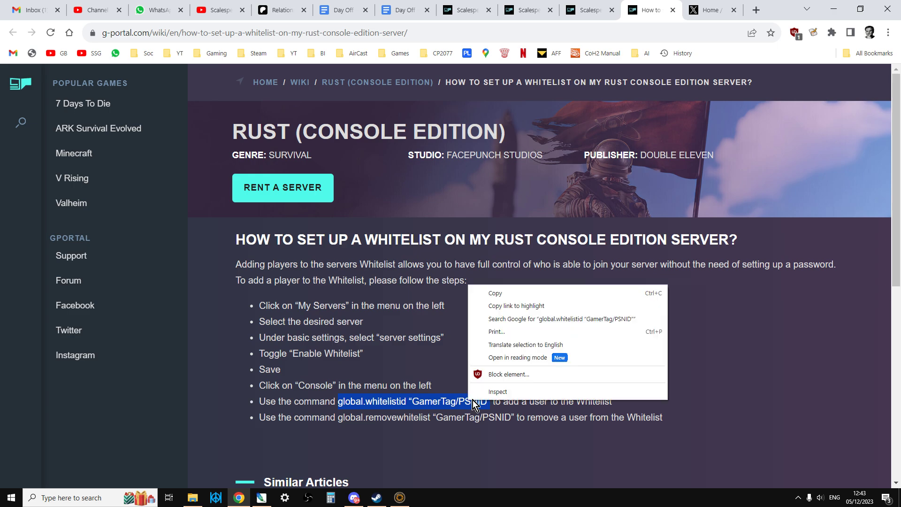
click(517, 294)
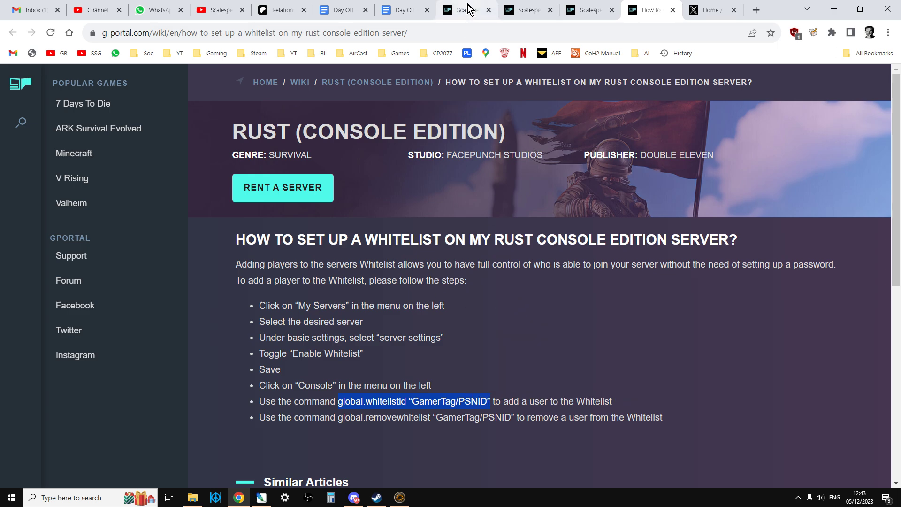
Run global.whitelistid with the owner's gamertag in the console, then list the whitelist showing 1 entry.
mouse_move(574, 16)
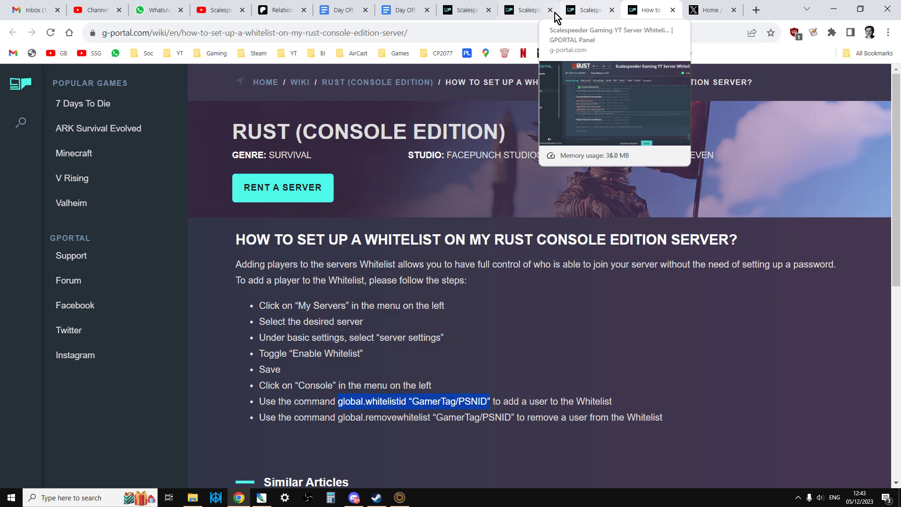
click(526, 14)
click(294, 434)
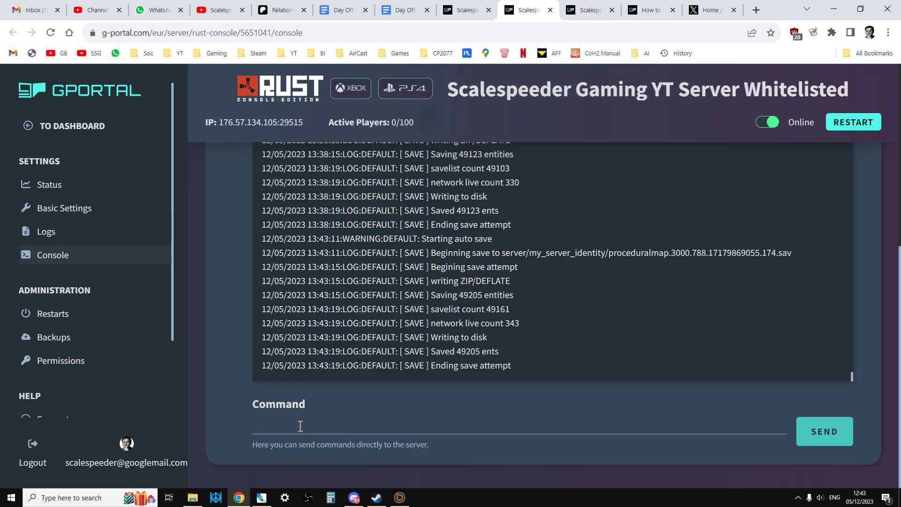
key(ctrl+v)
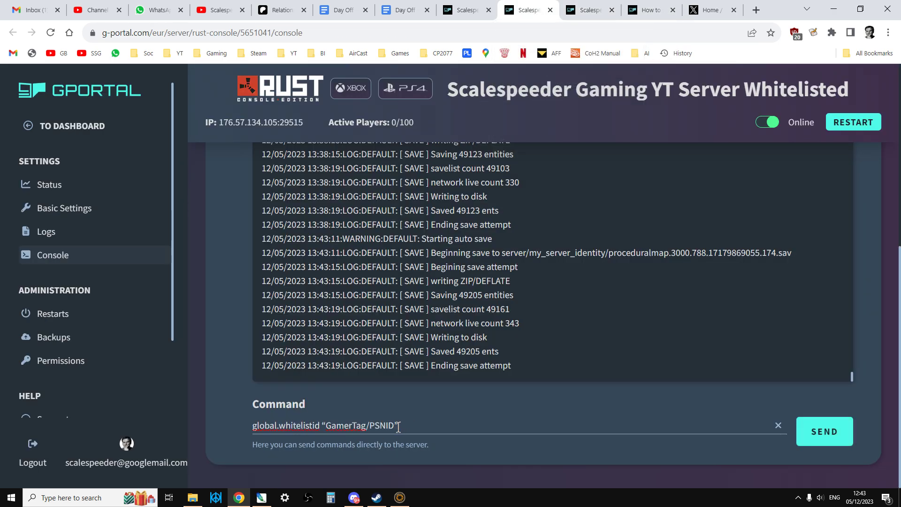
drag(398, 426, 321, 427)
key(BackSpace)
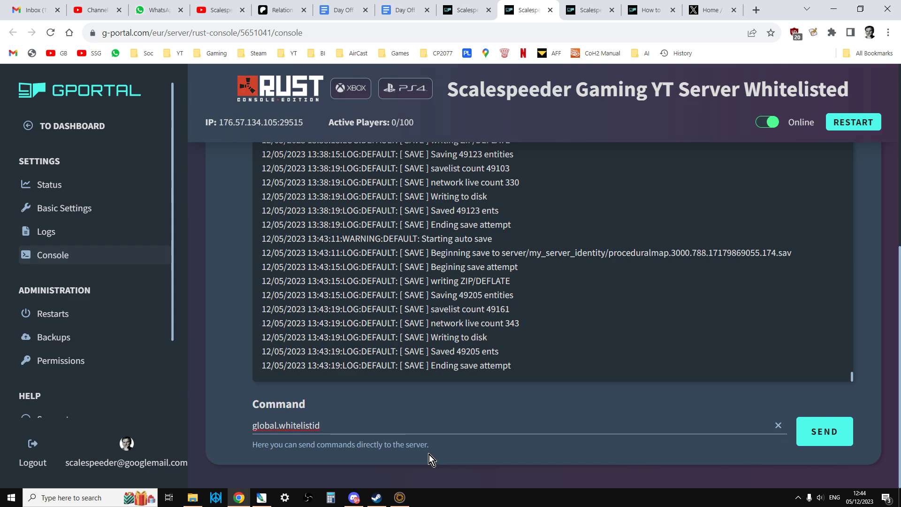
text(scalespee)
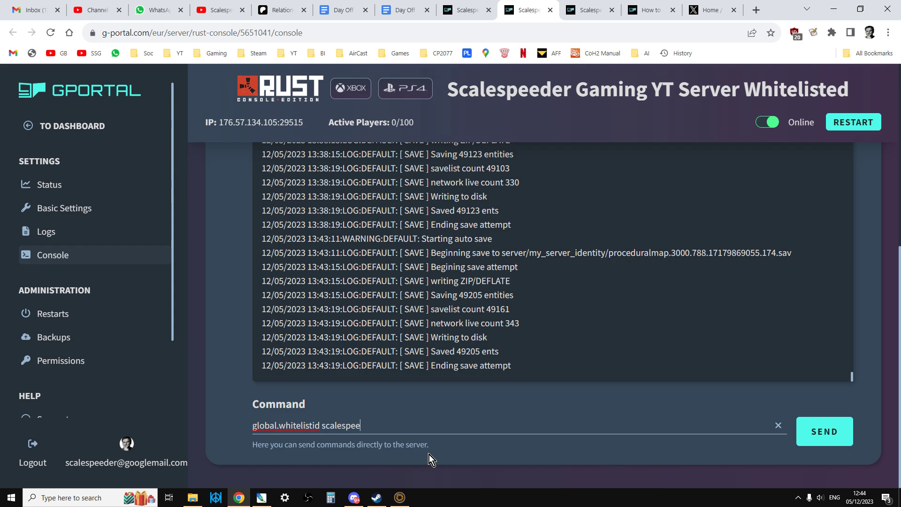
text(der)
key(Return)
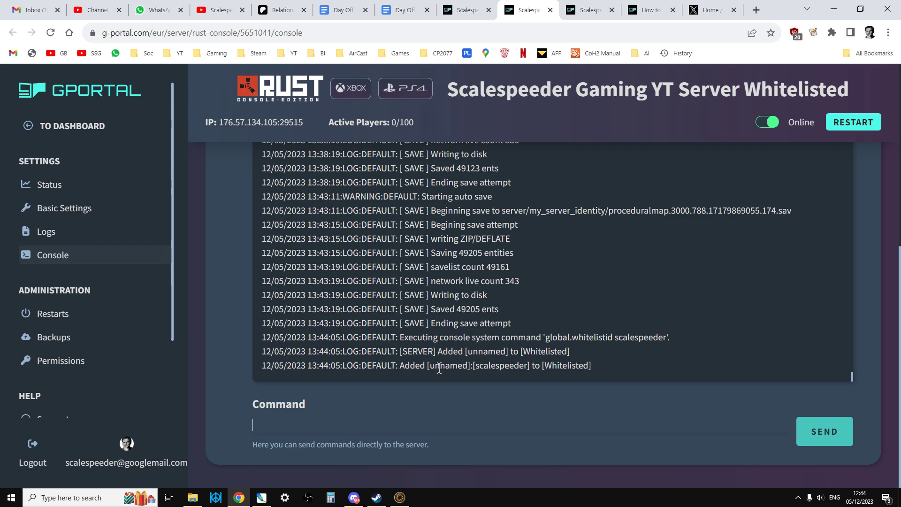
text(white)
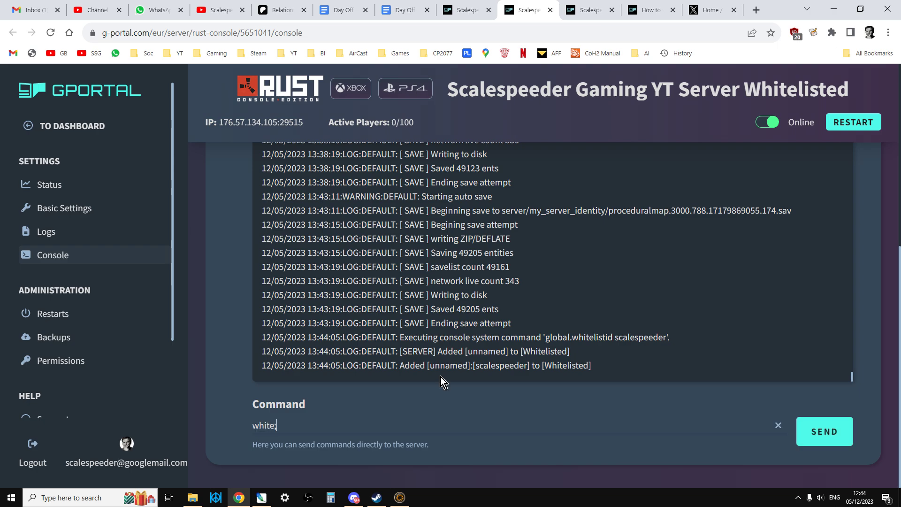
text(list)
key(Return)
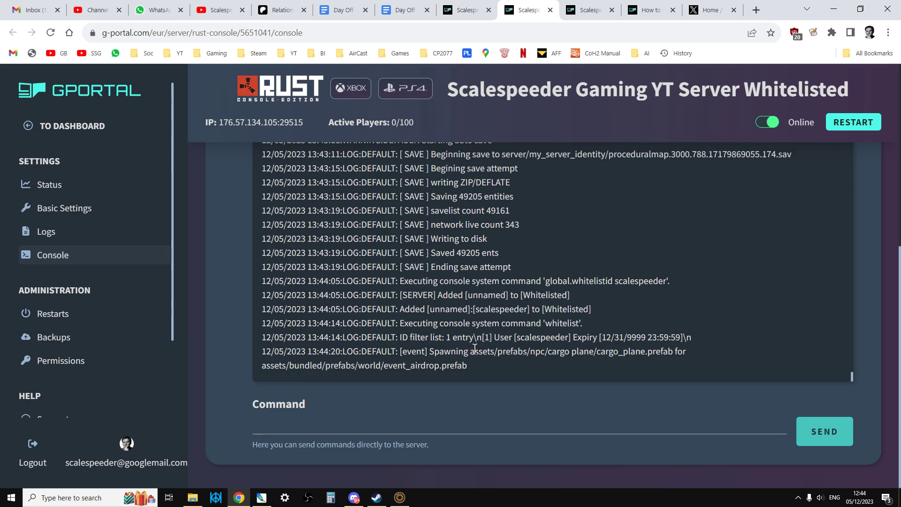
Open the server's basic settings and scroll down toward the Custom Boot commands.
click(467, 10)
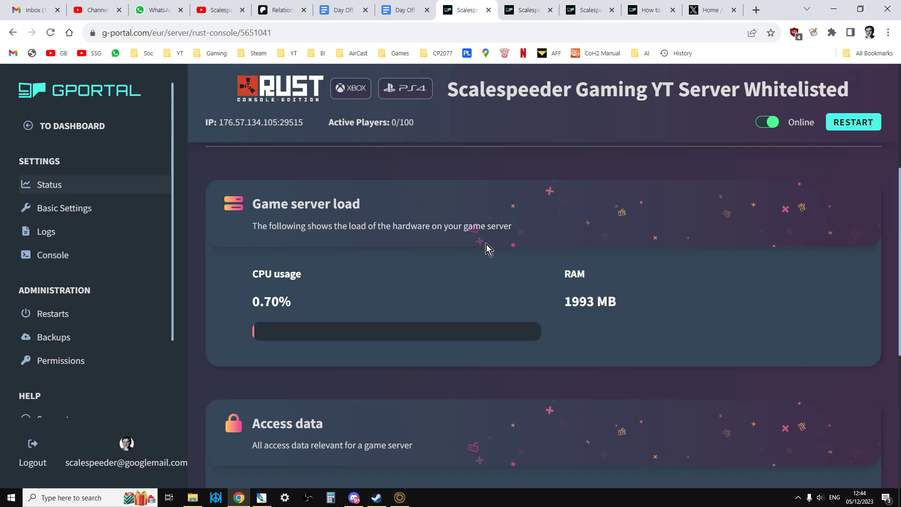
scroll(359, 302, down, 1)
scroll(282, 282, down, 3)
scroll(245, 261, up, 1)
click(81, 207)
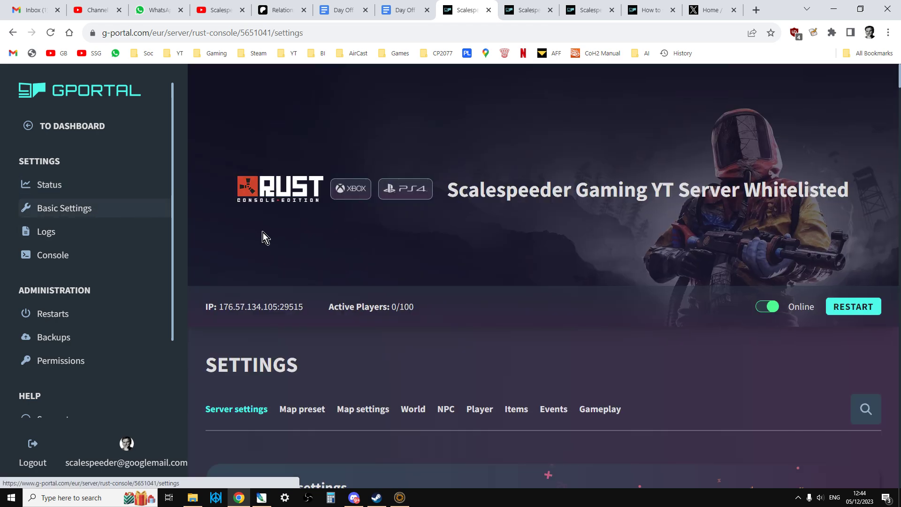
scroll(349, 288, down, 10)
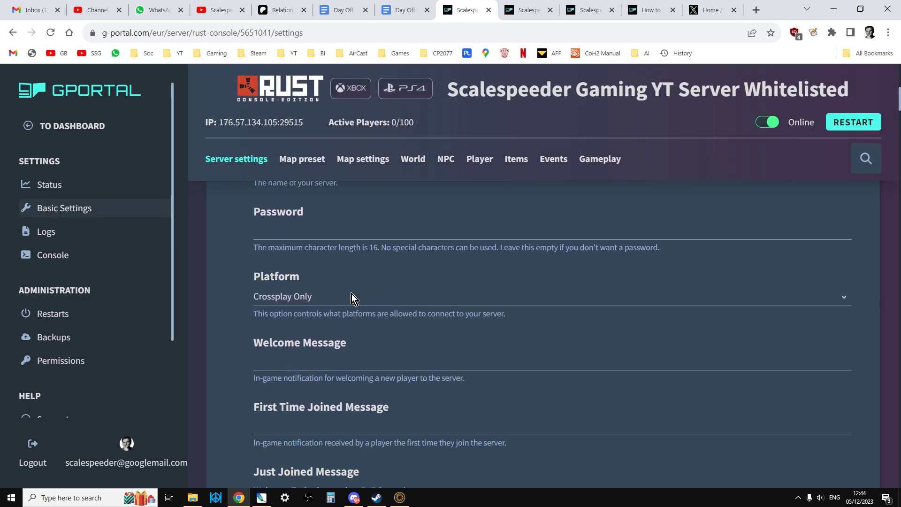
scroll(351, 292, down, 9)
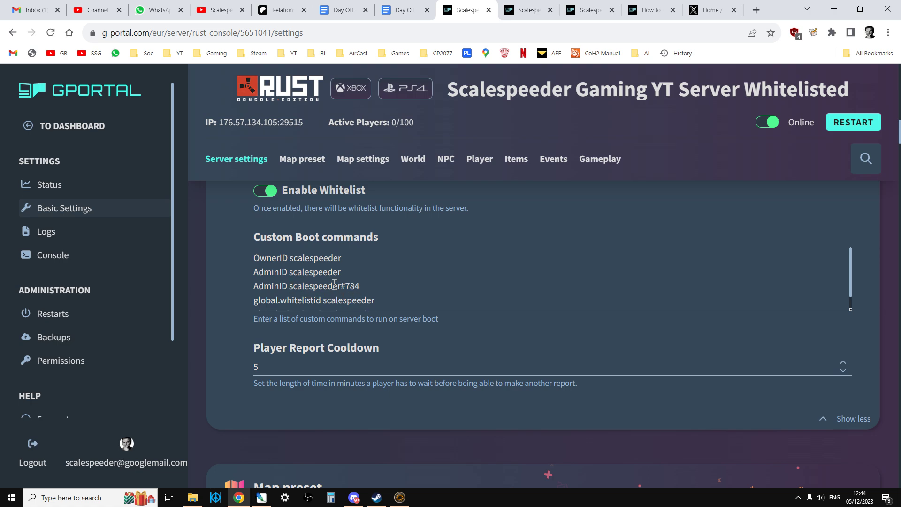
click(401, 502)
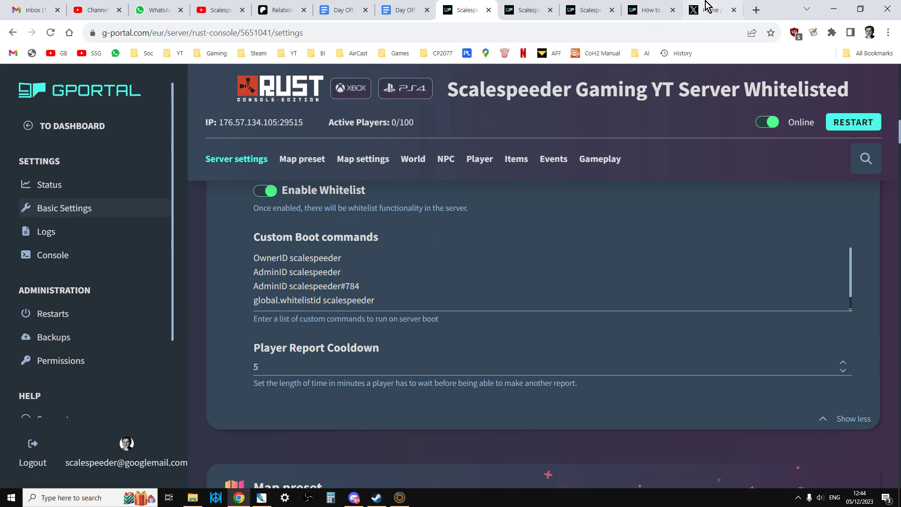
Switch between the whitelist wiki guide and the server settings page.
click(650, 9)
click(582, 11)
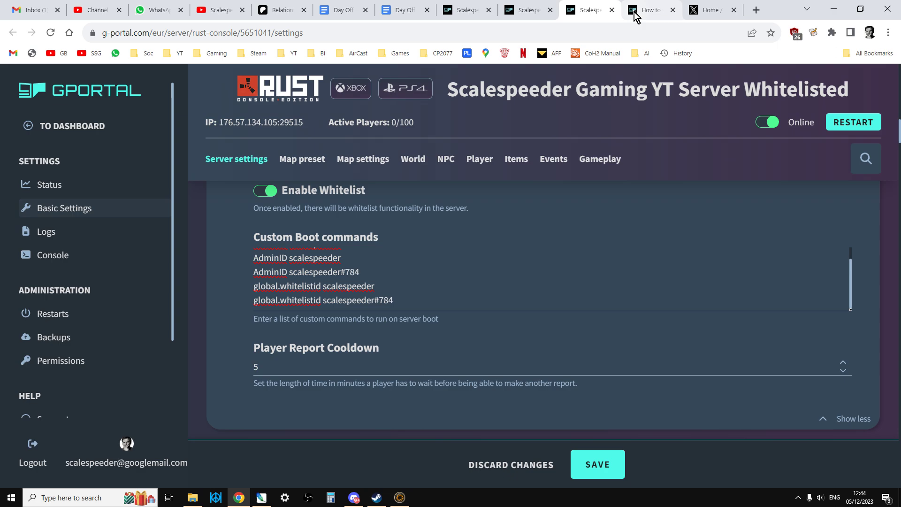
click(648, 10)
Whitelist the gamertag with its #number suffix via global.whitelistid, then list the whitelist showing 2 entries.
click(529, 9)
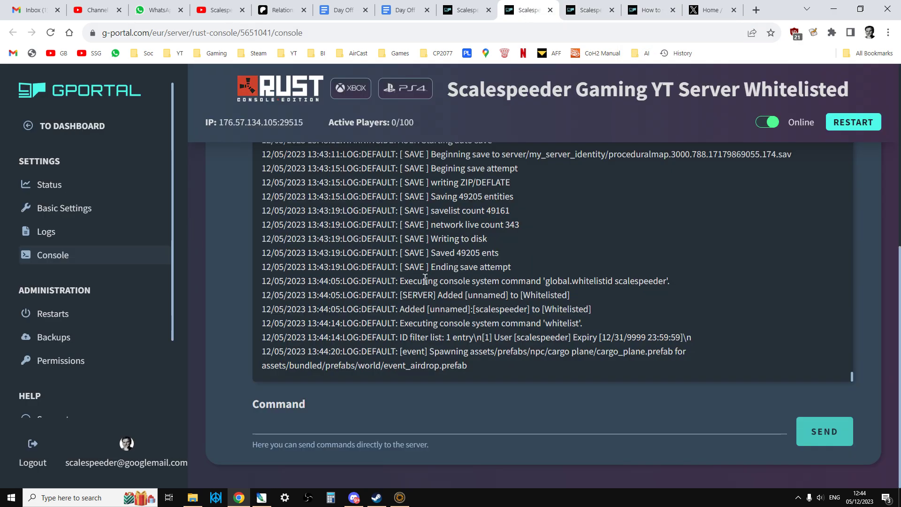
key(ctrl+v)
drag(405, 428, 348, 426)
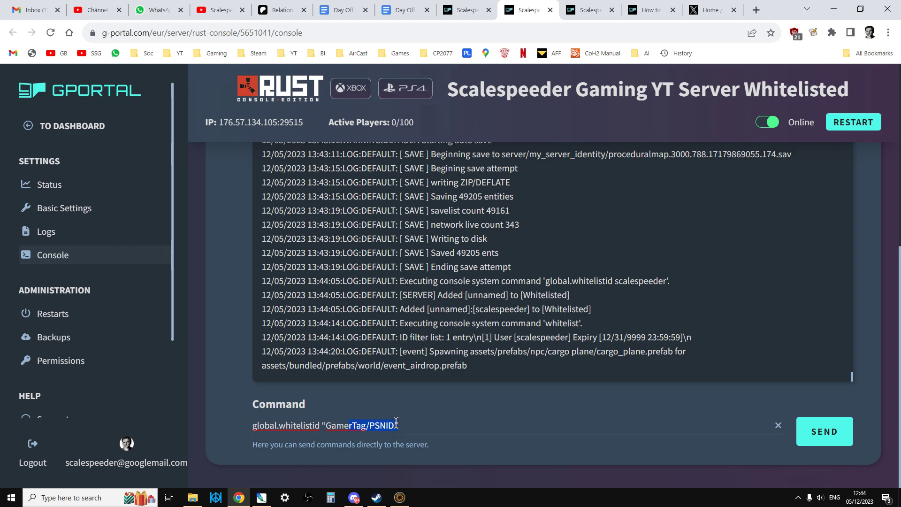
click(394, 428)
drag(394, 426, 326, 425)
text(scal)
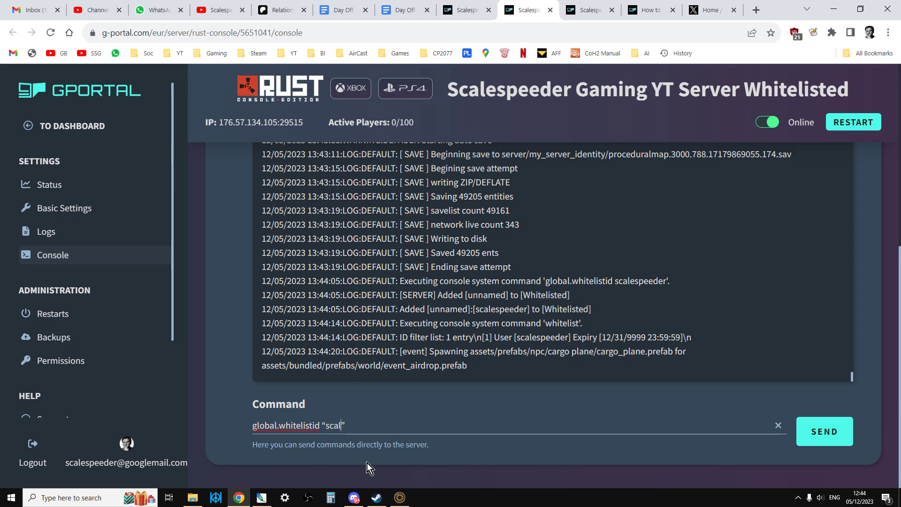
text(espeeder#)
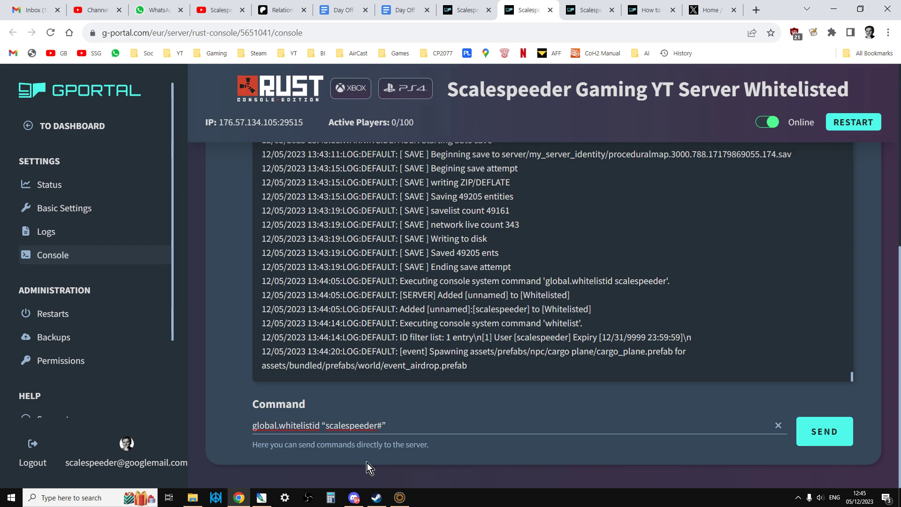
text(784)
click(419, 426)
key(Return)
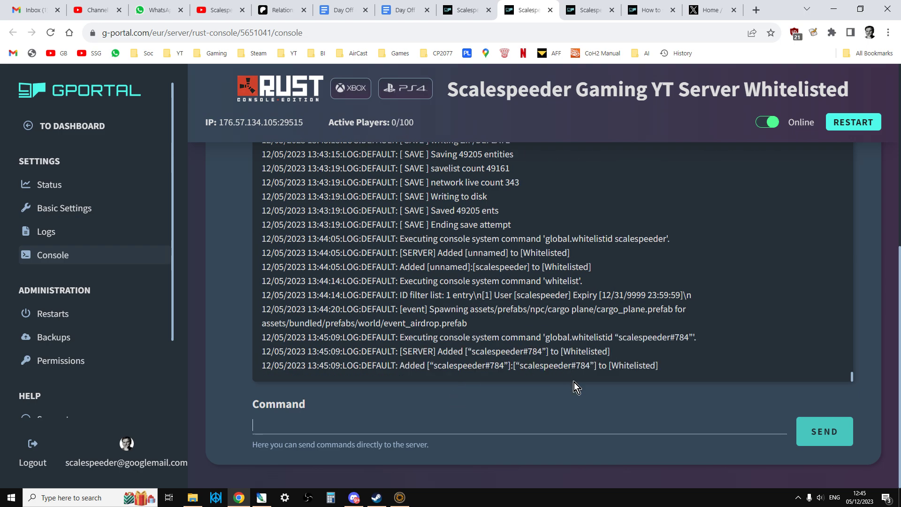
text(whitelist)
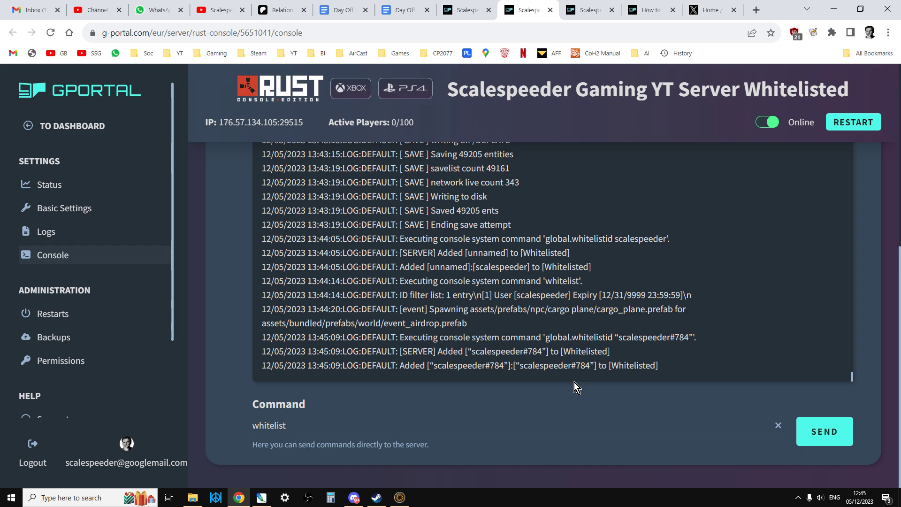
key(Return)
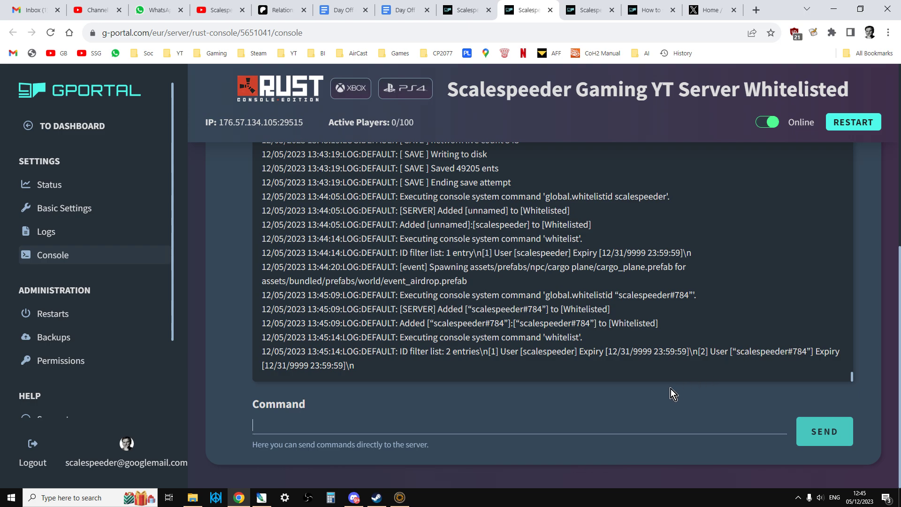
Whitelist the gamertag joined directly to its number, without quotes, via the pasted template.
key(ctrl+v)
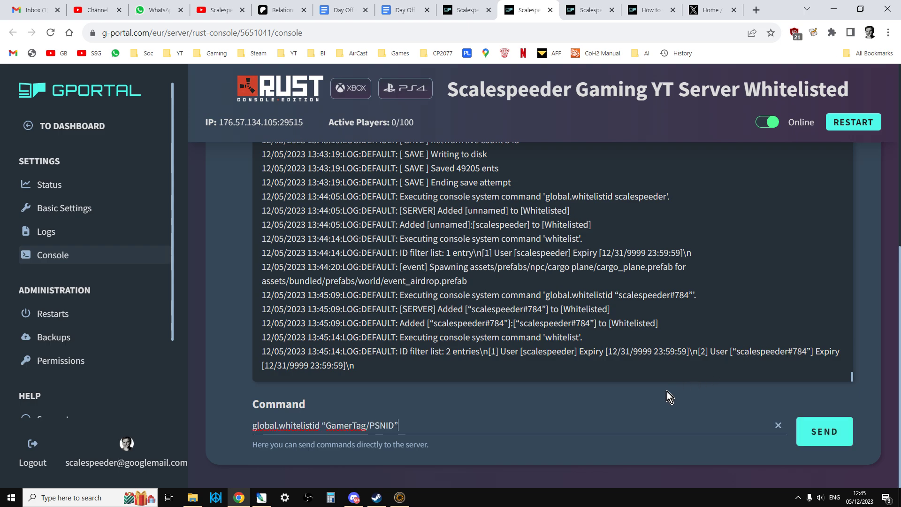
key(BackSpace)
key(BackSpace)
key(BackSpace)
key(BackSpace)
key(BackSpace)
key(BackSpace)
key(BackSpace)
key(BackSpace)
key(BackSpace)
key(BackSpace)
key(BackSpace)
key(BackSpace)
key(BackSpace)
key(BackSpace)
key(BackSpace)
key(BackSpace)
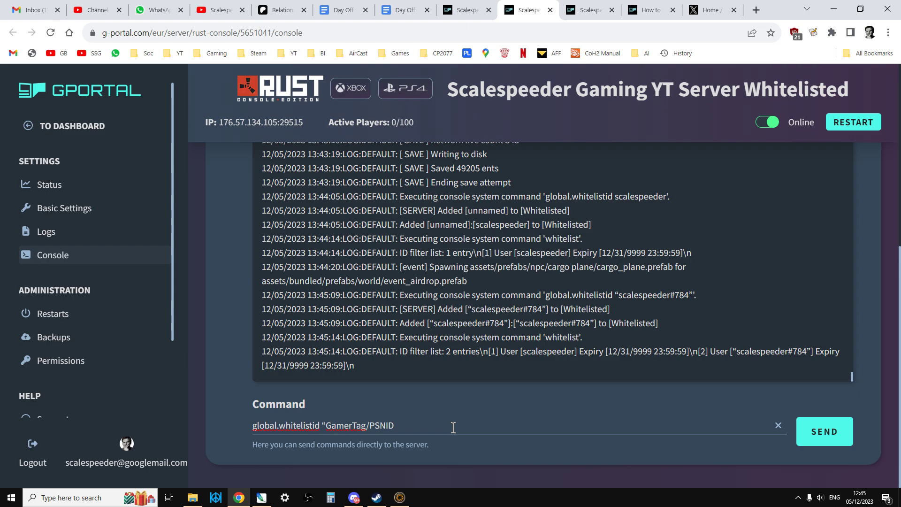
text(scalespeeder784)
key(Return)
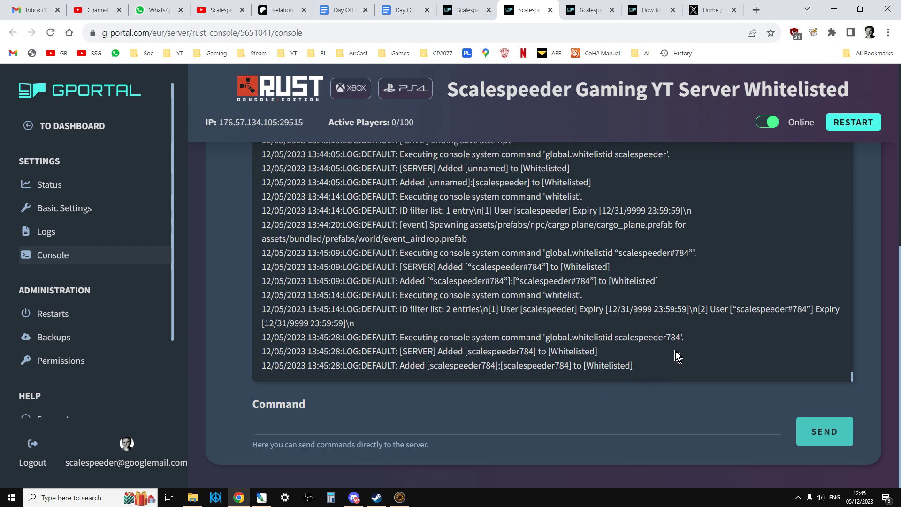
Resend the whitelist command with a space before the number, which the log reports as already whitelisted.
click(482, 405)
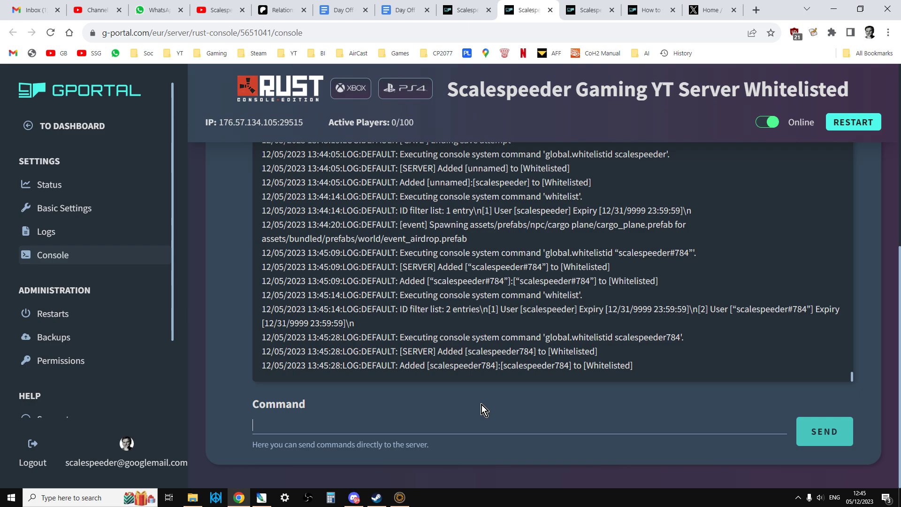
text(global.whitelistid "GamerTag/PSNID")
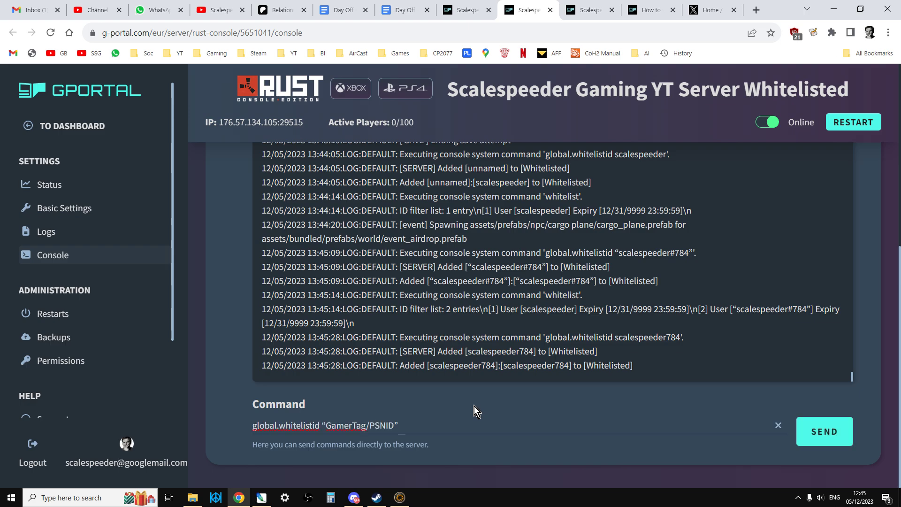
key(BackSpace)
key(BackSpace)
key(BackSpace)
key(BackSpace)
key(BackSpace)
key(BackSpace)
key(BackSpace)
key(BackSpace)
key(BackSpace)
key(BackSpace)
key(BackSpace)
key(BackSpace)
key(BackSpace)
key(BackSpace)
key(BackSpace)
key(BackSpace)
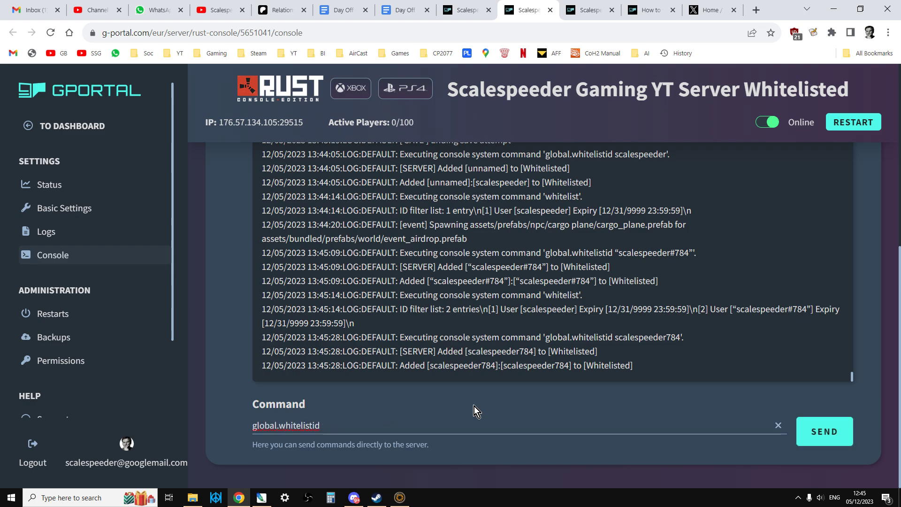
text(scale)
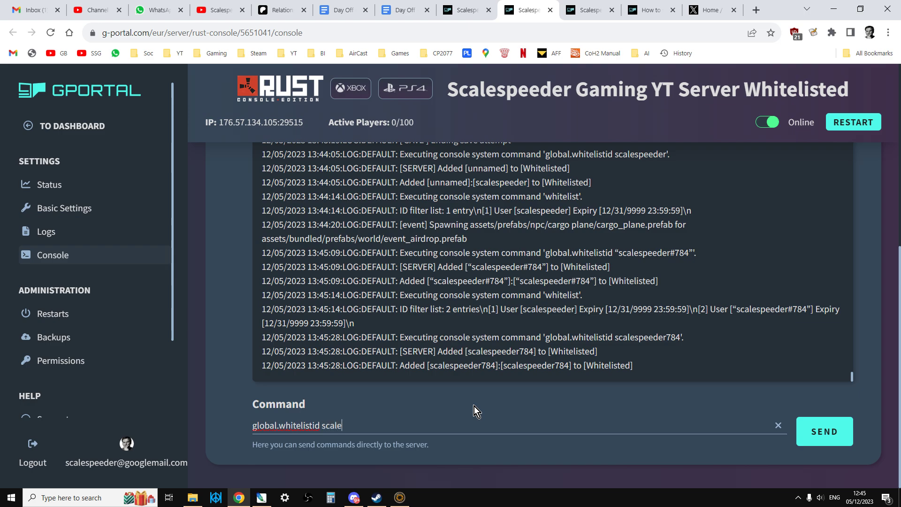
text(speeder 784)
key(Return)
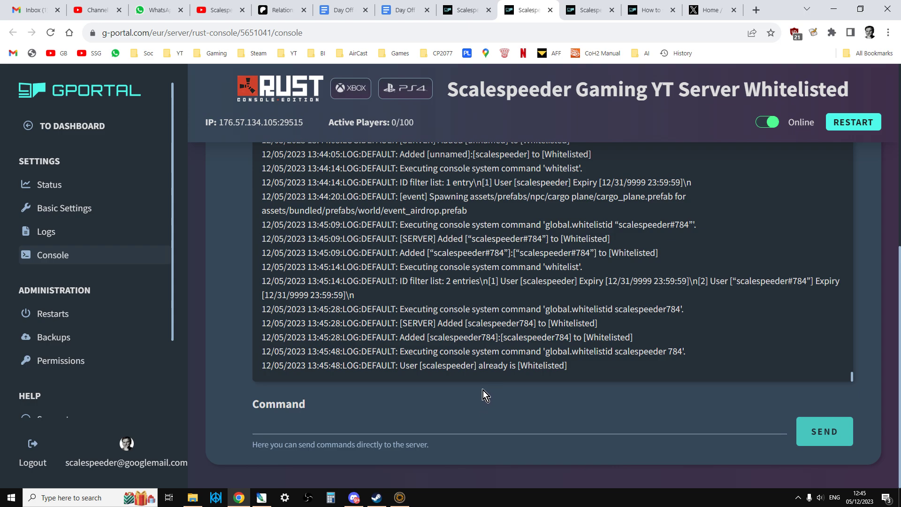
Whitelist the quoted gamertag with a space before its number, then paste the template again.
text(global.whitelistid "GamerTag/PSNID")
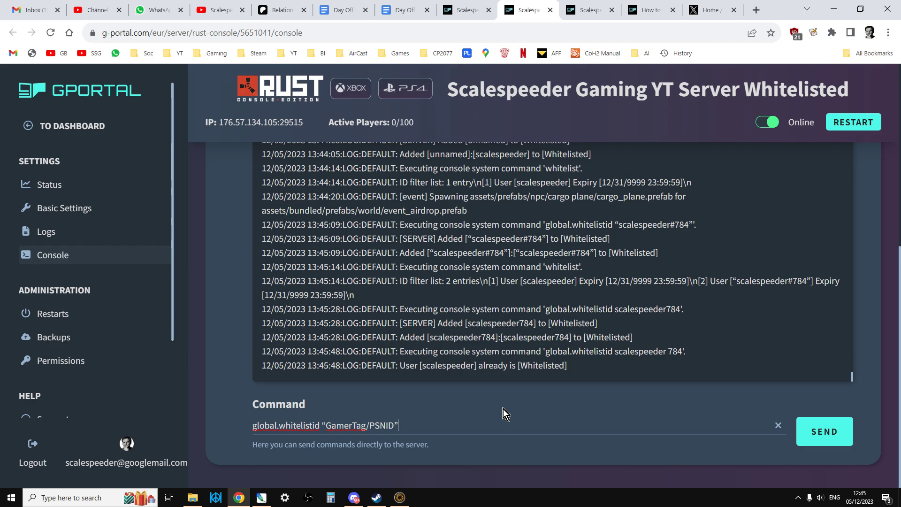
key(BackSpace)
key(BackSpace)
key(BackSpace)
key(BackSpace)
key(BackSpace)
key(BackSpace)
key(BackSpace)
key(BackSpace)
key(BackSpace)
key(BackSpace)
key(BackSpace)
key(BackSpace)
key(BackSpace)
key(BackSpace)
key(BackSpace)
text(scalespeeder)
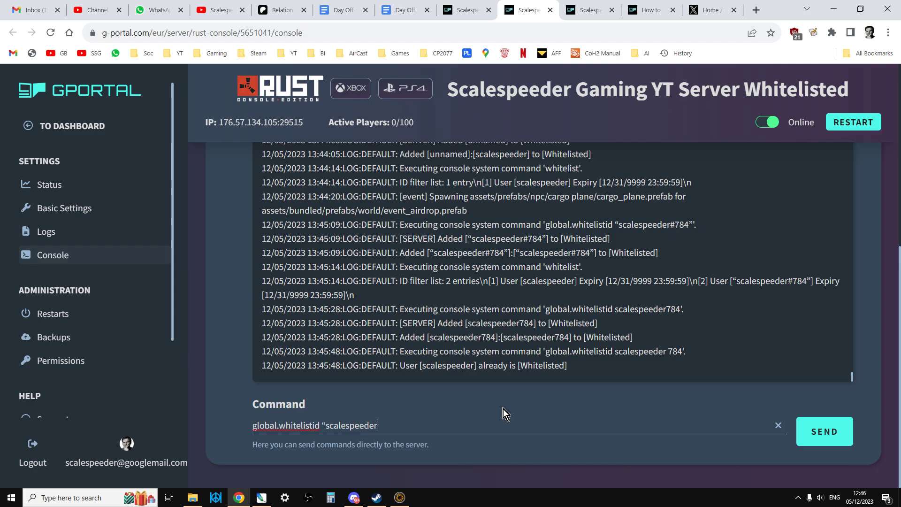
text( 784")
key(Return)
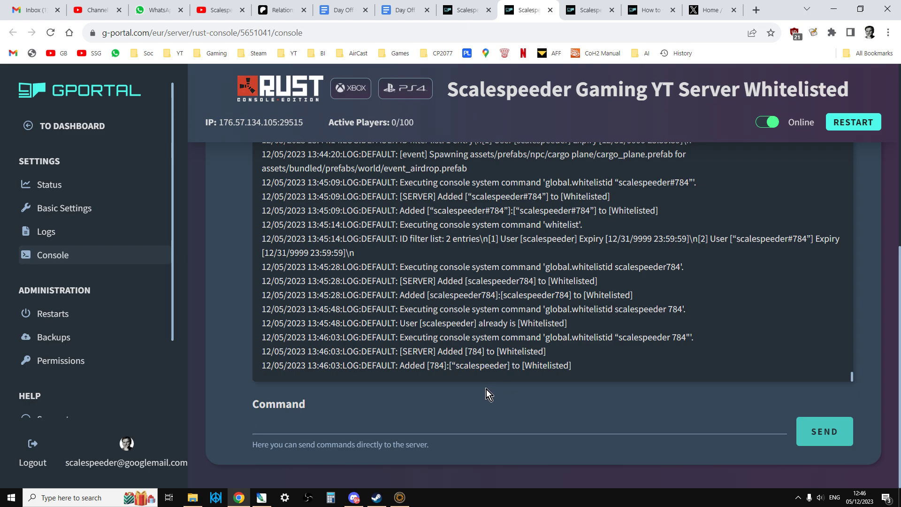
text(global.whitelistid "GamerTag/PSNID")
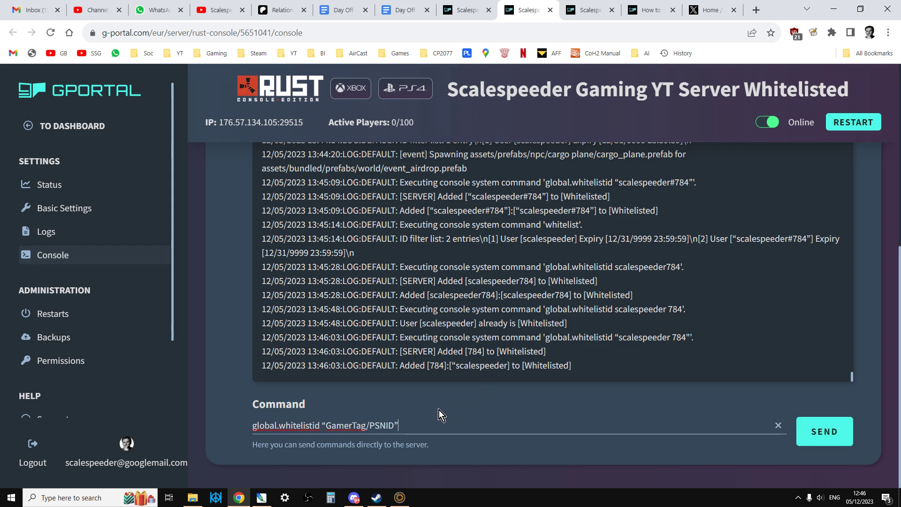
click(648, 14)
click(413, 417)
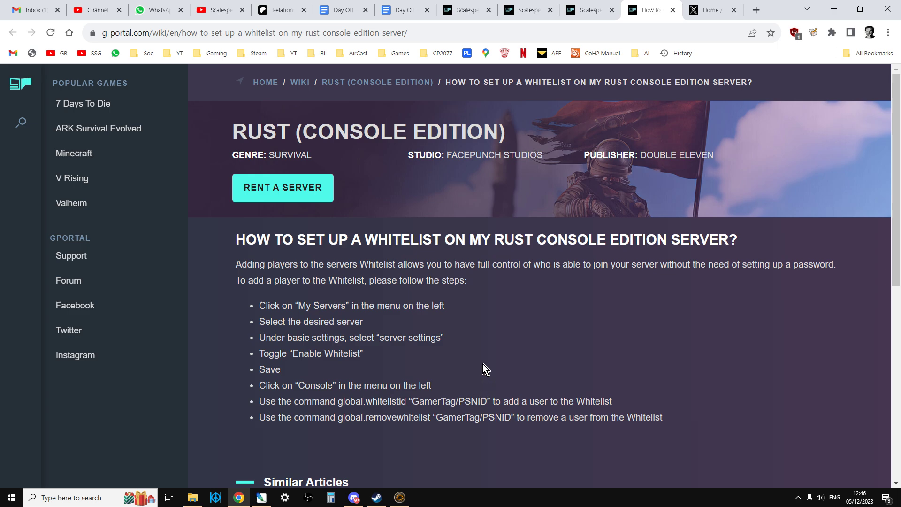
click(535, 10)
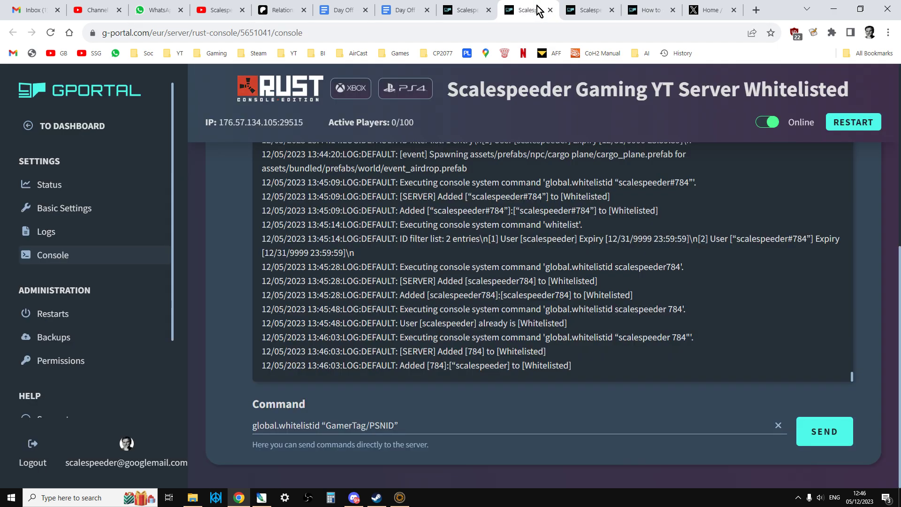
Return to the basic server settings and review Enable Whitelist and the Custom Boot commands.
click(479, 14)
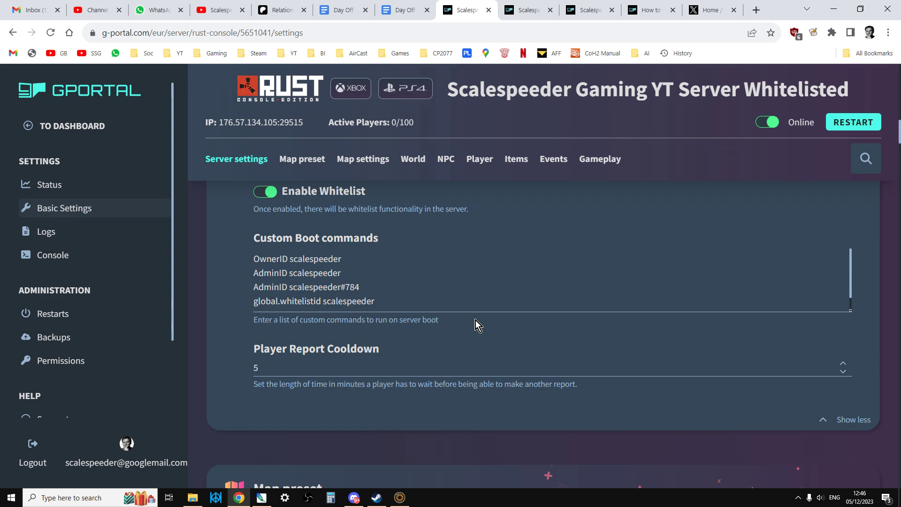
scroll(435, 329, up, 4)
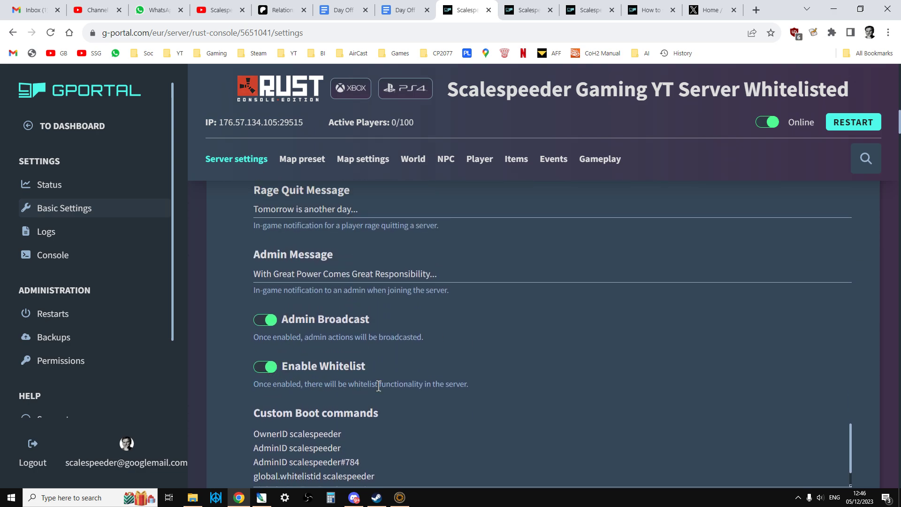
scroll(378, 385, up, 10)
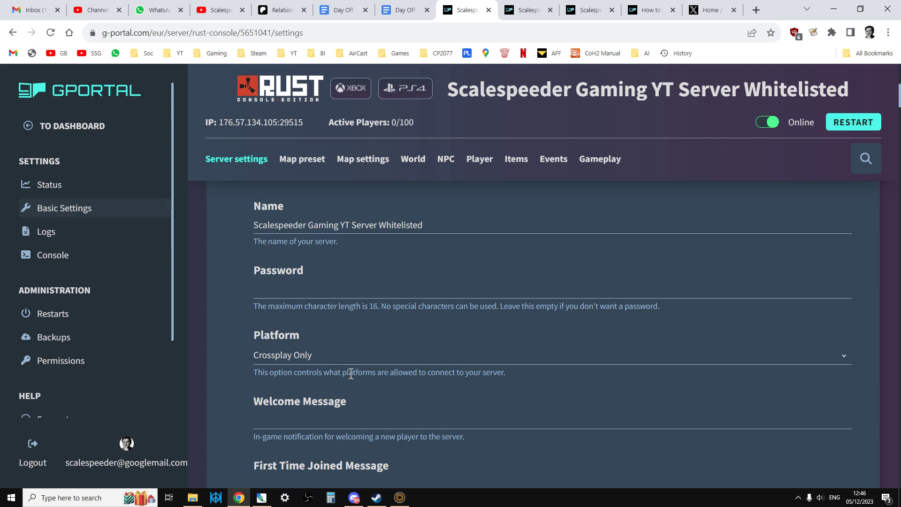
scroll(351, 374, down, 10)
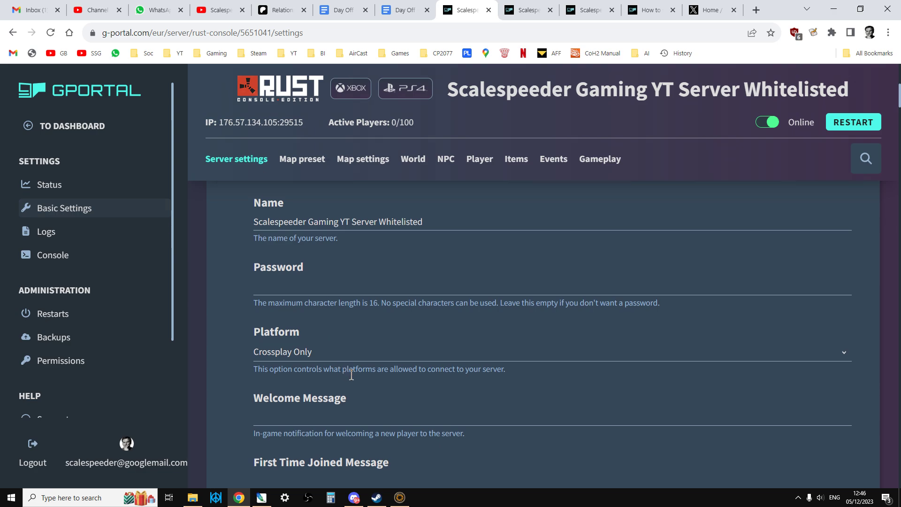
scroll(350, 385, down, 2)
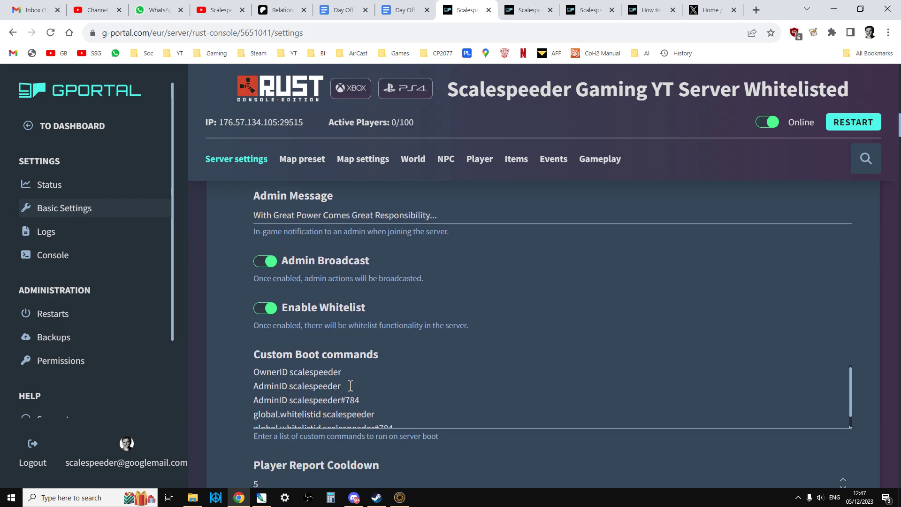
scroll(351, 385, up, 2)
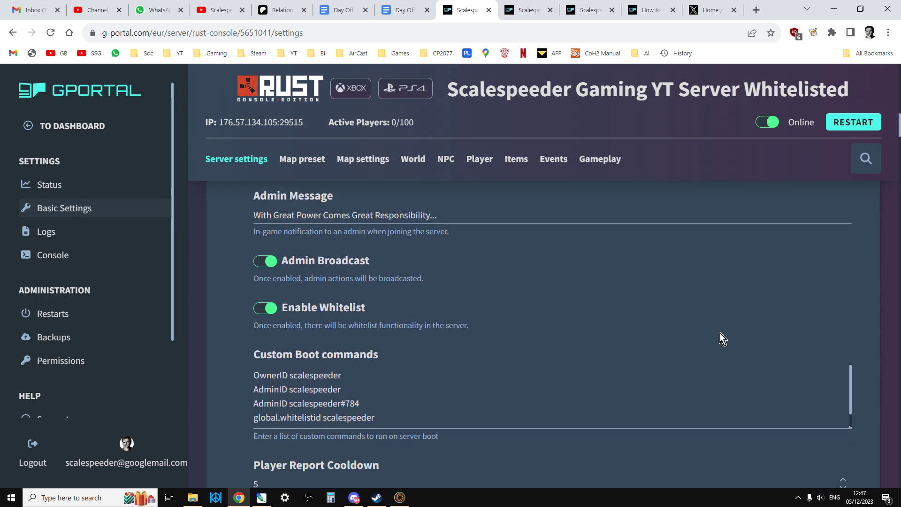